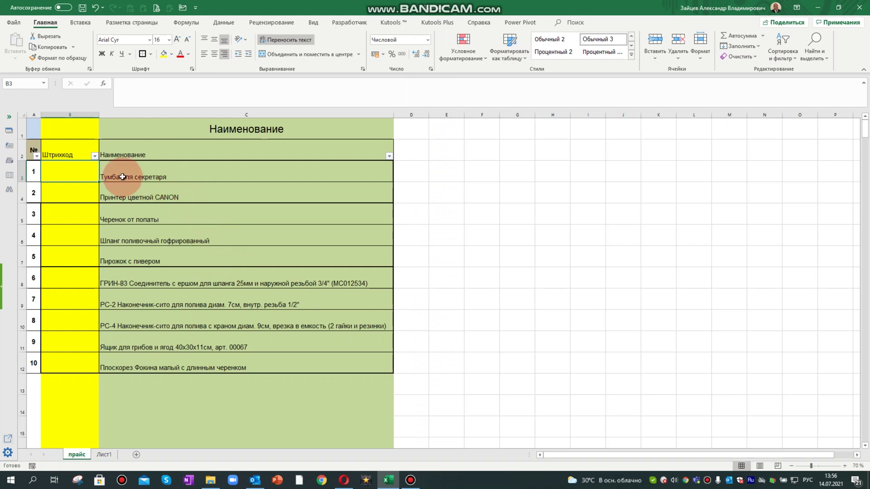
- Select the first two items' name cells in the price list
left_click(175, 172)
left_click(178, 199)
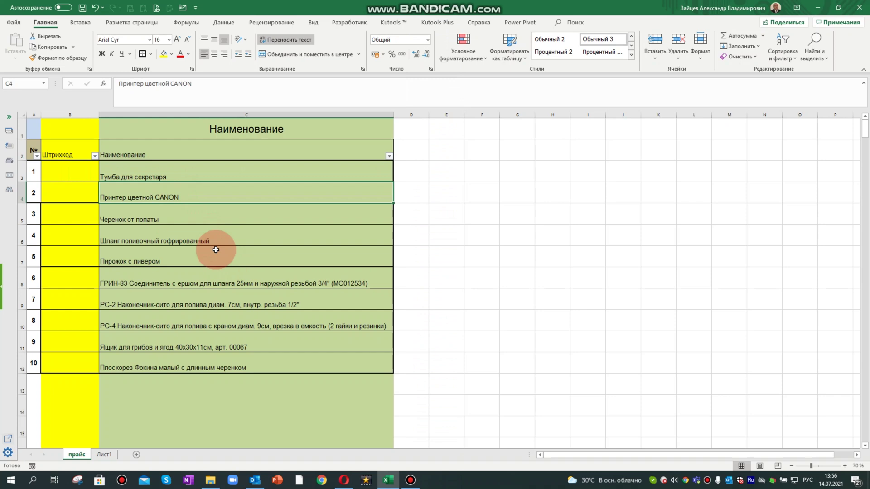
left_click(217, 172)
left_click(215, 189)
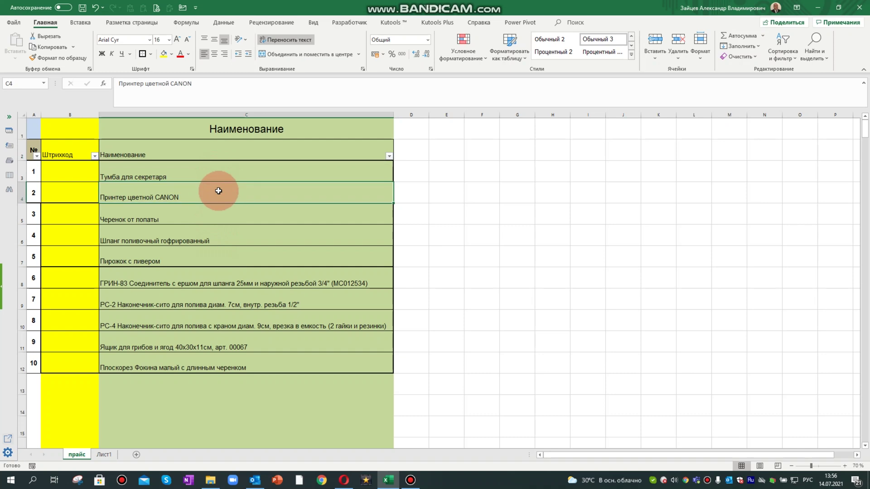
- Enter barcode 10560101 in B3 and 10560102 in B4
left_click(68, 182)
type("10560101")
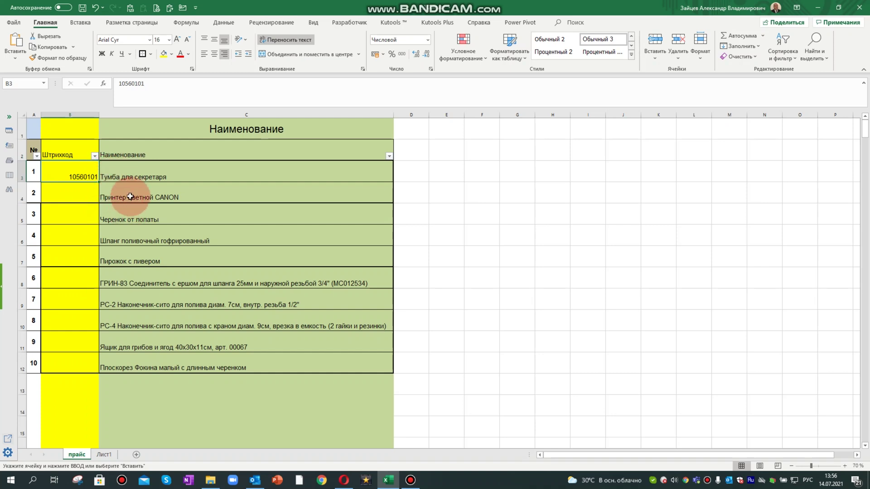
left_click(82, 196)
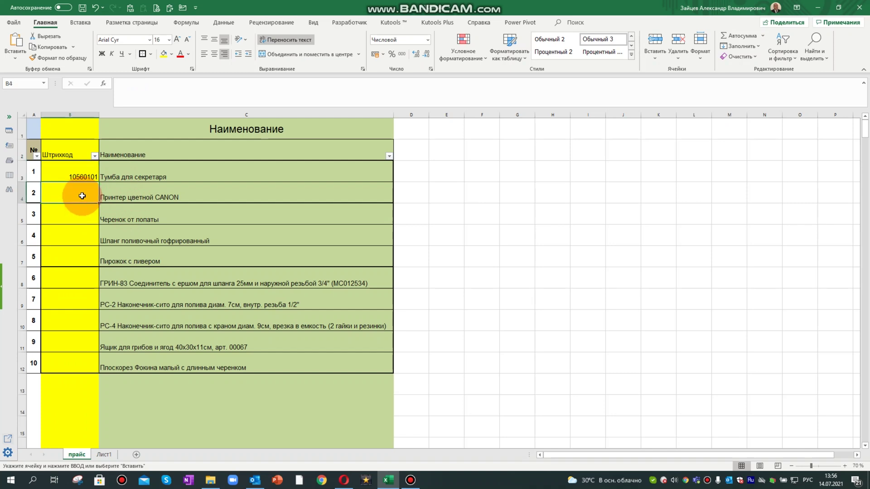
type("10560102")
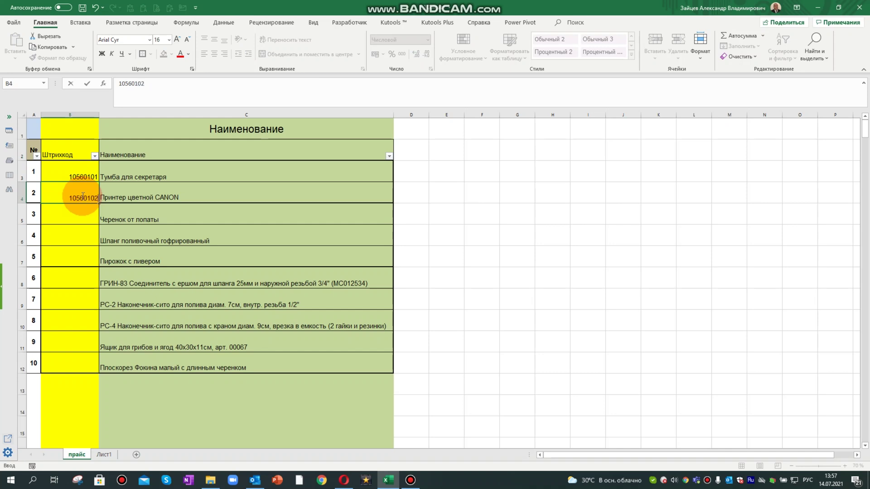
key("Return")
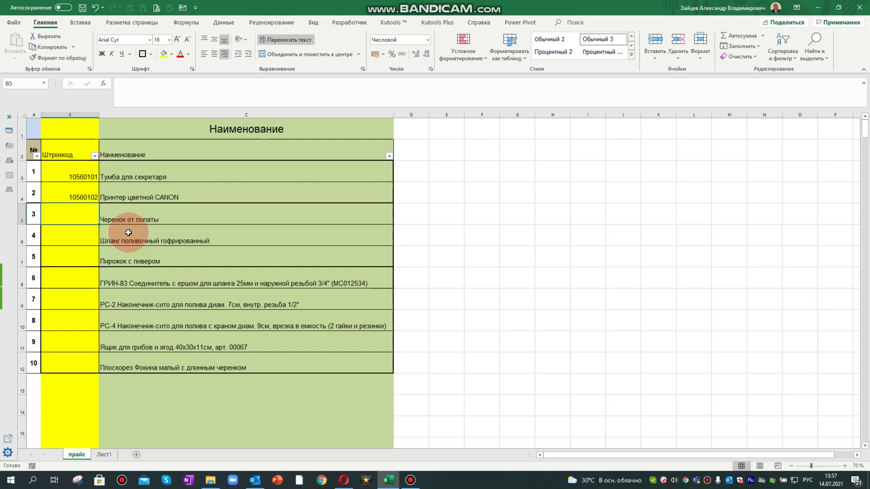
left_click(284, 264)
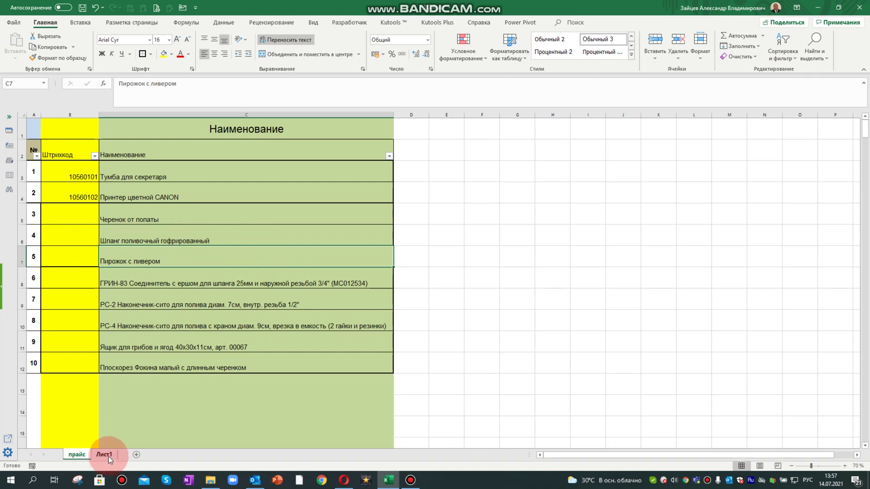
- Paste 100000001 and 100000002 into B5:B6 and extend the series to 100000003 in B7
key("ctrl+c")
key("Left")
key("Up")
key("Up")
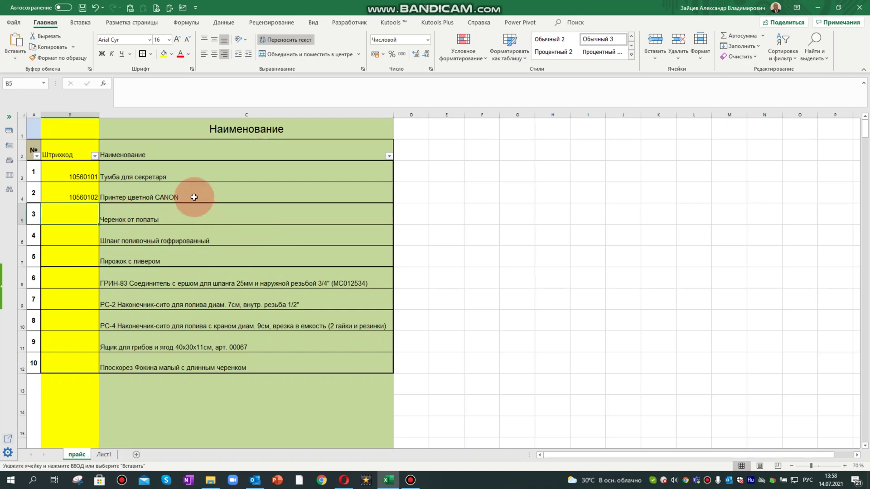
left_click(131, 13)
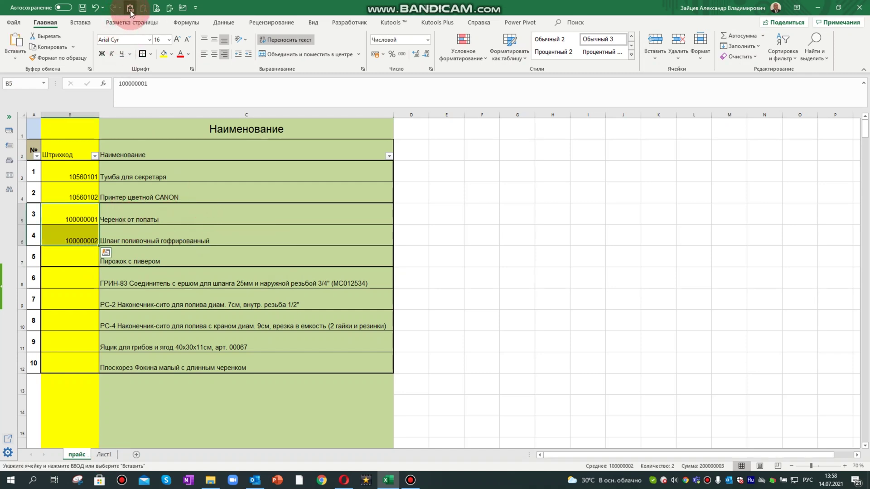
left_click(138, 220)
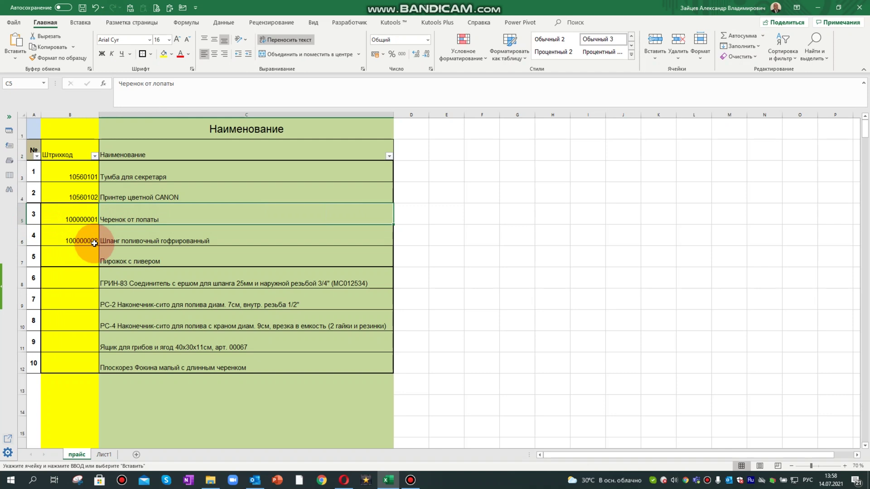
left_click_drag(80, 219, 79, 233)
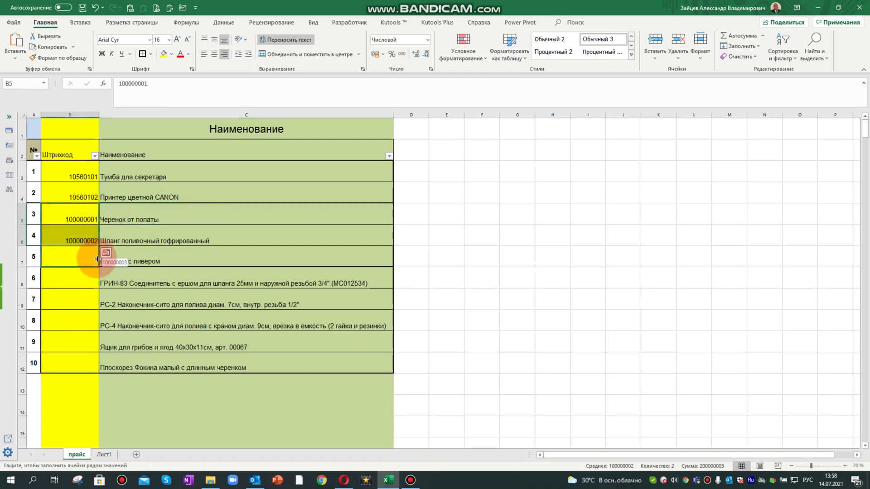
left_click_drag(98, 247, 97, 257)
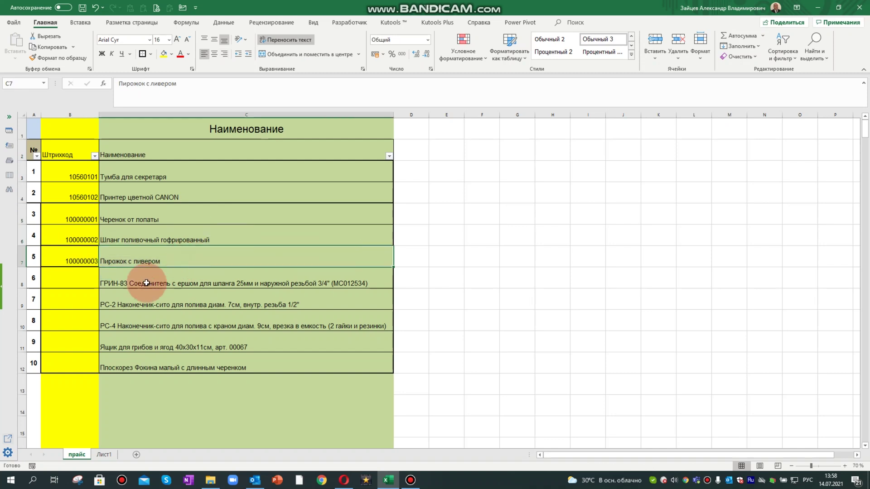
left_click(73, 275)
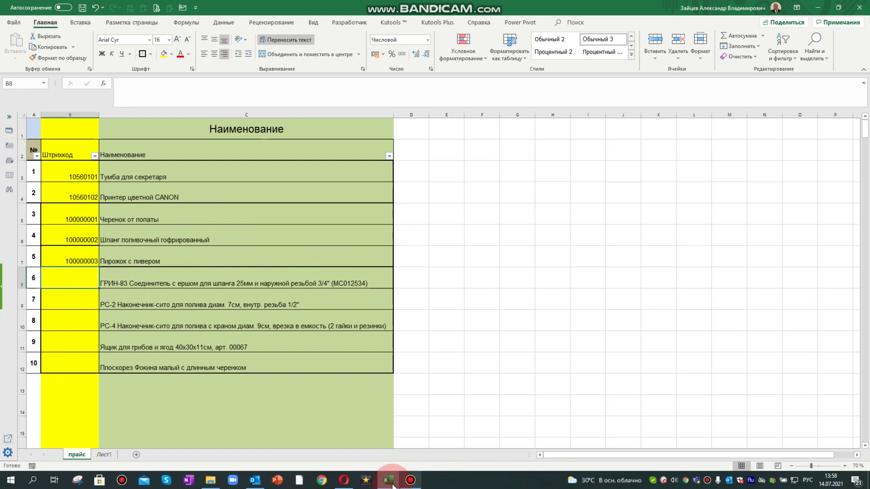
key("ctrl+v")
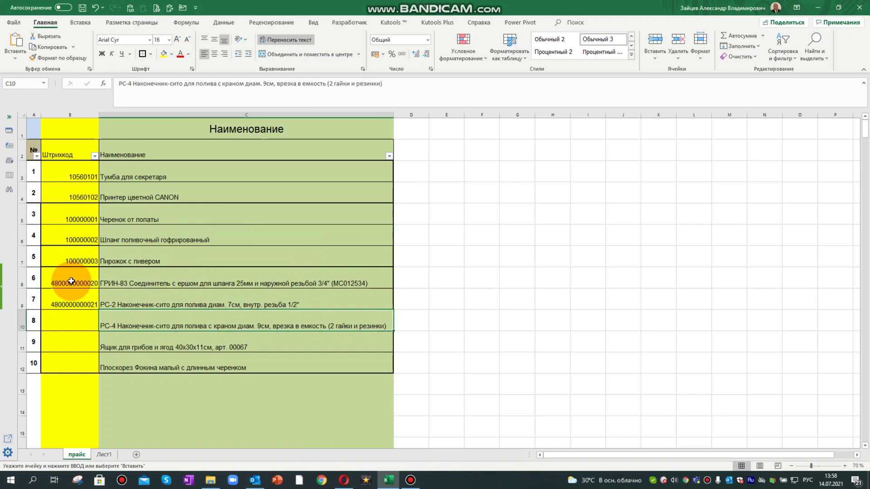
left_click_drag(71, 281, 88, 365)
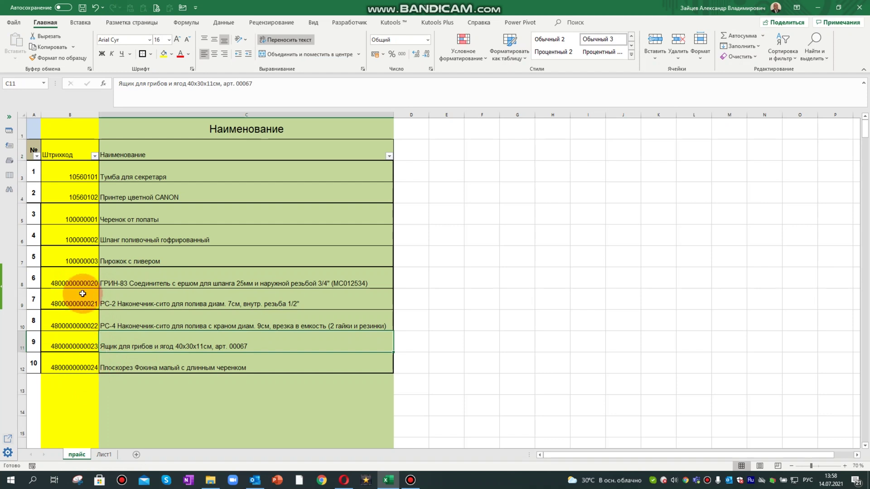
left_click(493, 283)
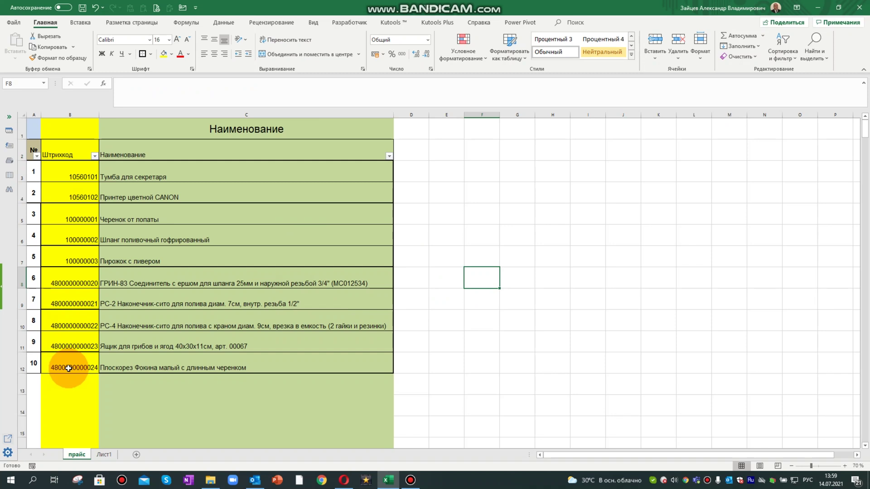
left_click(347, 482)
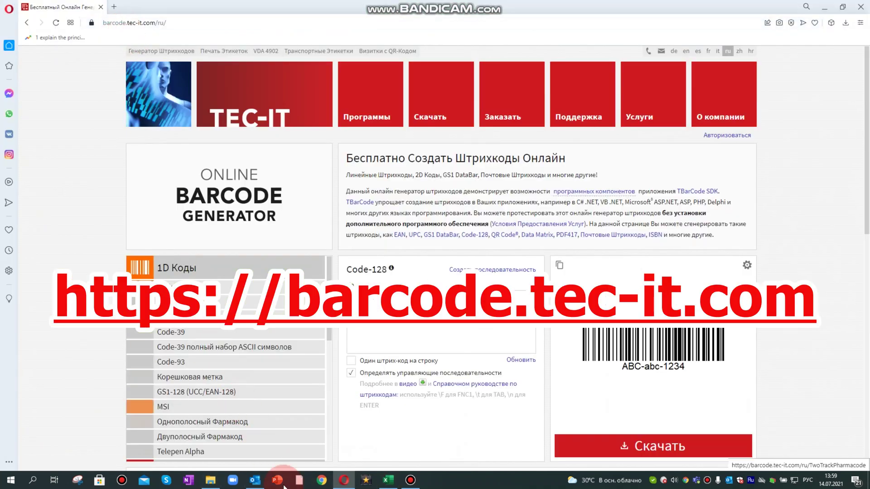
- Copy the ten barcode numbers in B3:B12 to the clipboard
mouse_move(387, 480)
left_click(392, 485)
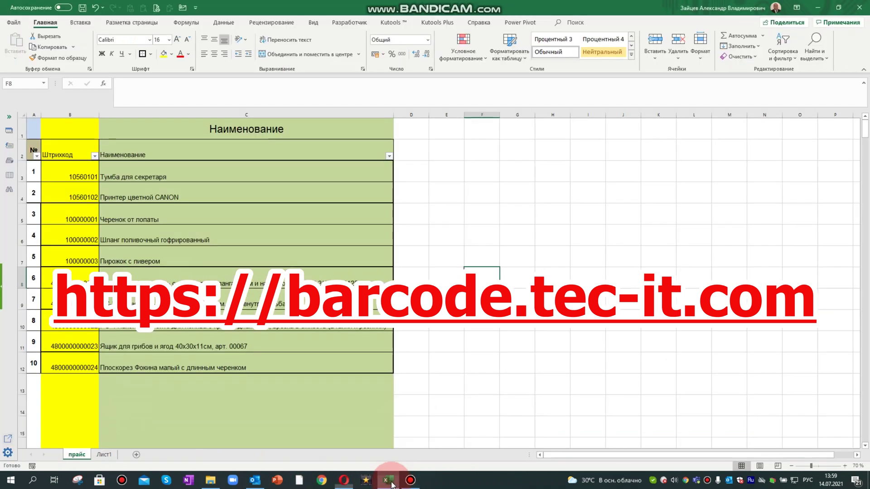
left_click_drag(70, 172, 66, 359)
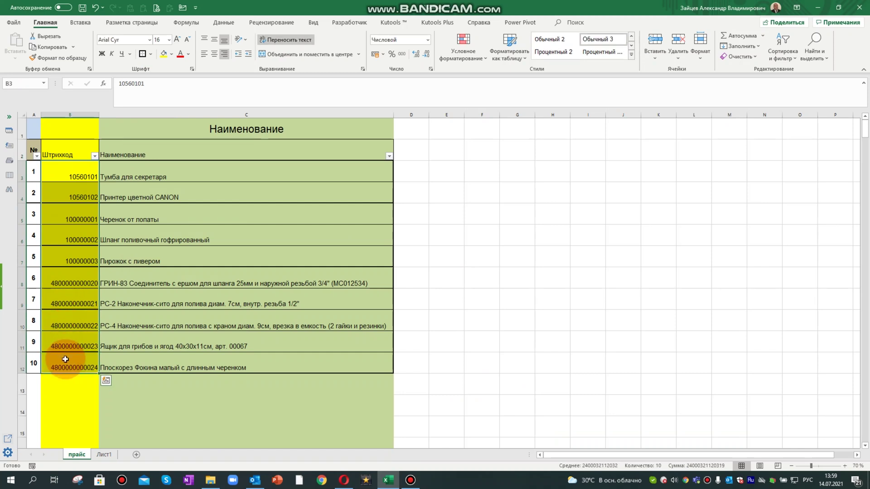
key("ctrl+c")
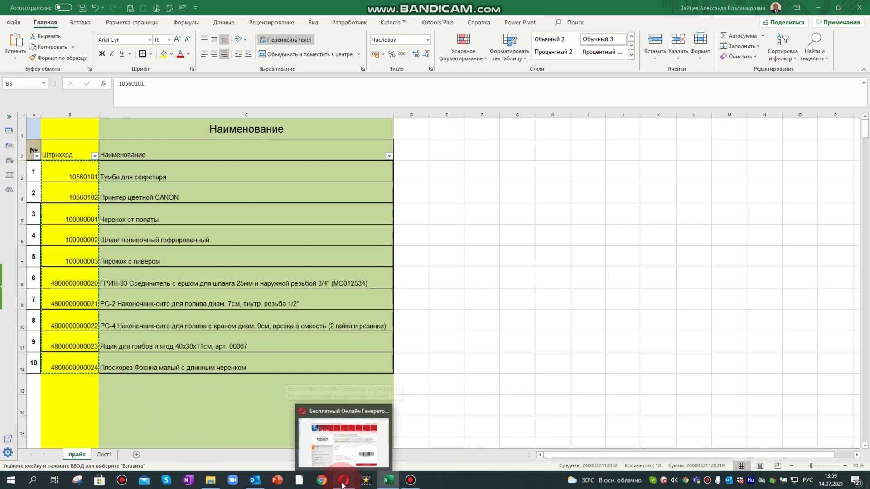
left_click(343, 481)
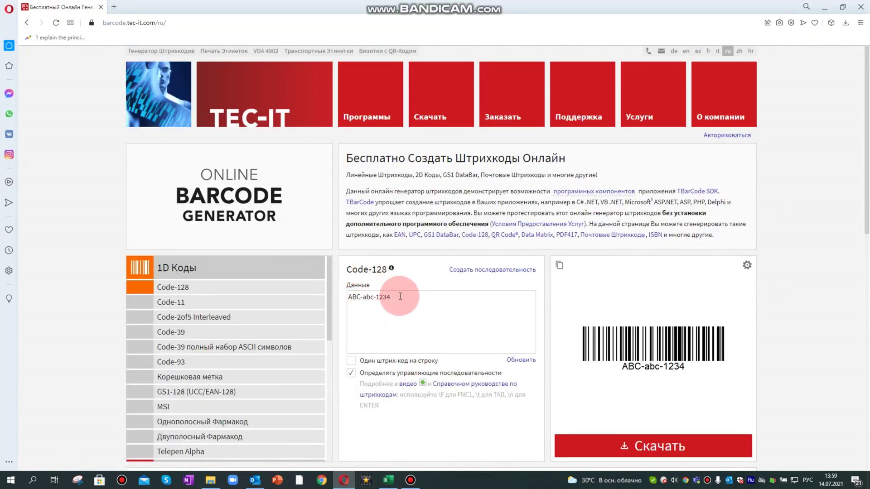
- Paste the ten numbers as Code-128 data, one barcode per line, and download the zip
left_click_drag(400, 296, 341, 301)
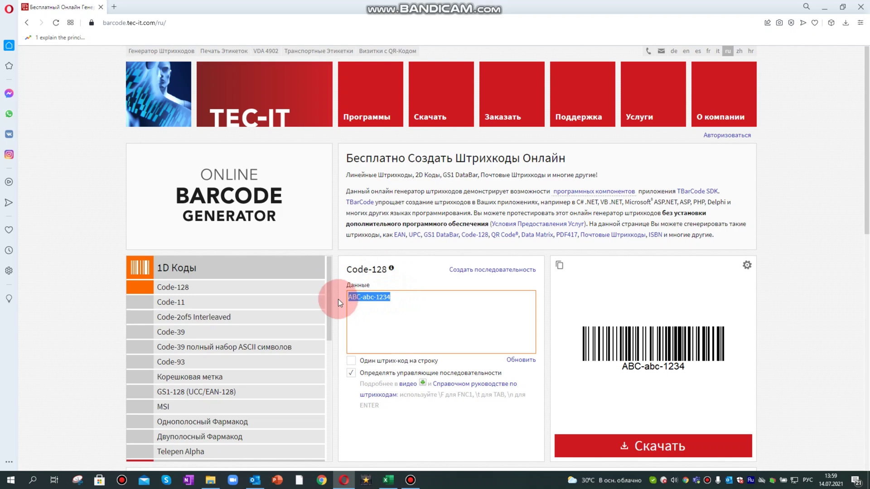
left_click(350, 361)
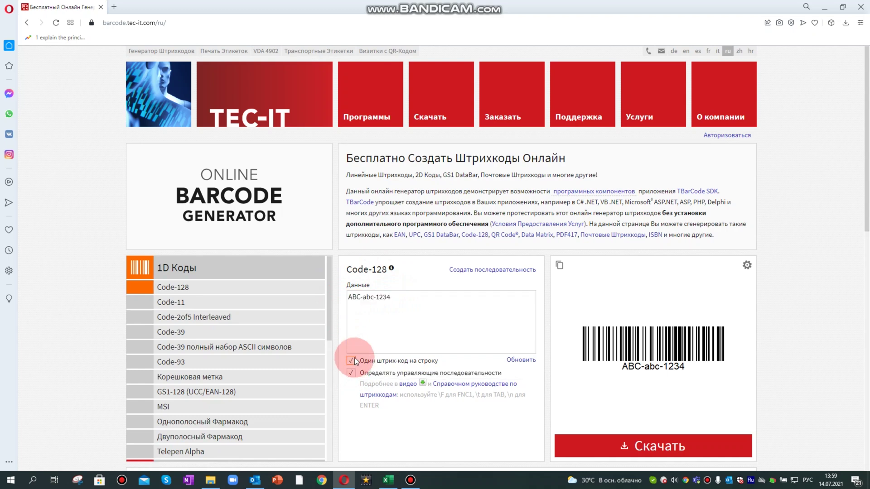
left_click_drag(398, 299, 328, 297)
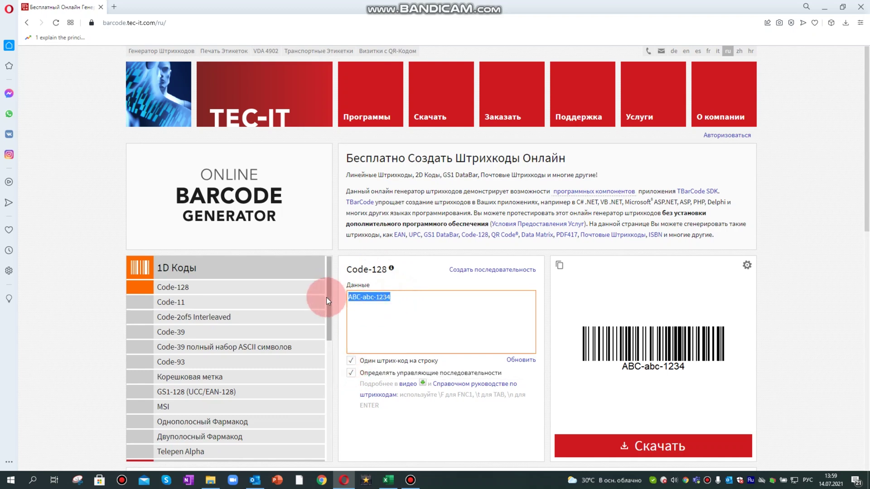
key("ctrl+v")
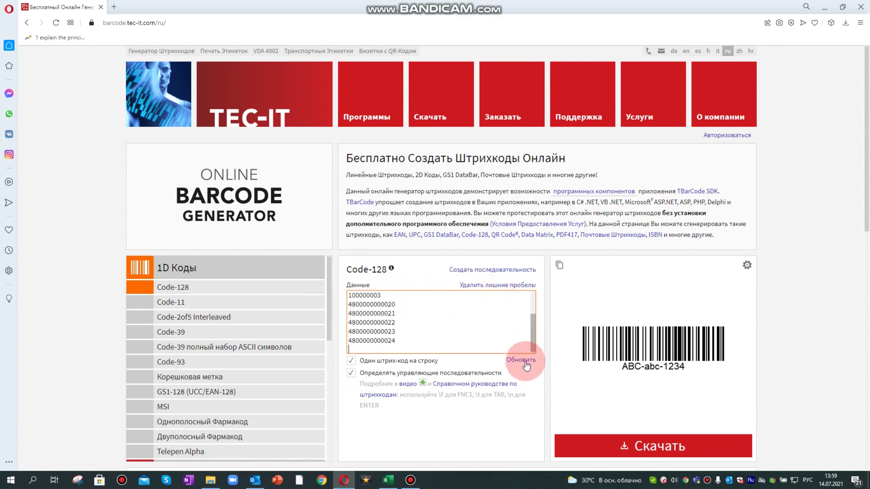
left_click(484, 286)
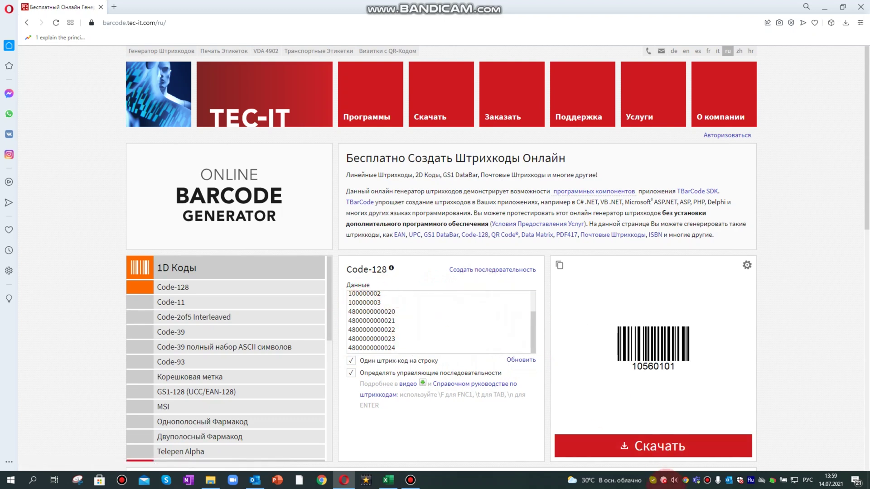
left_click(657, 450)
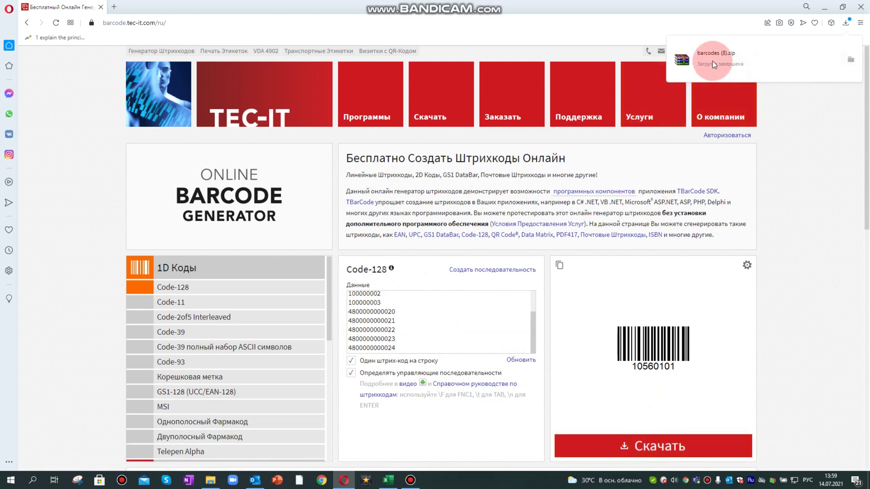
- Extract the ten barcode GIFs from barcodes (8).zip into the desktop ШК folder
left_click(713, 59)
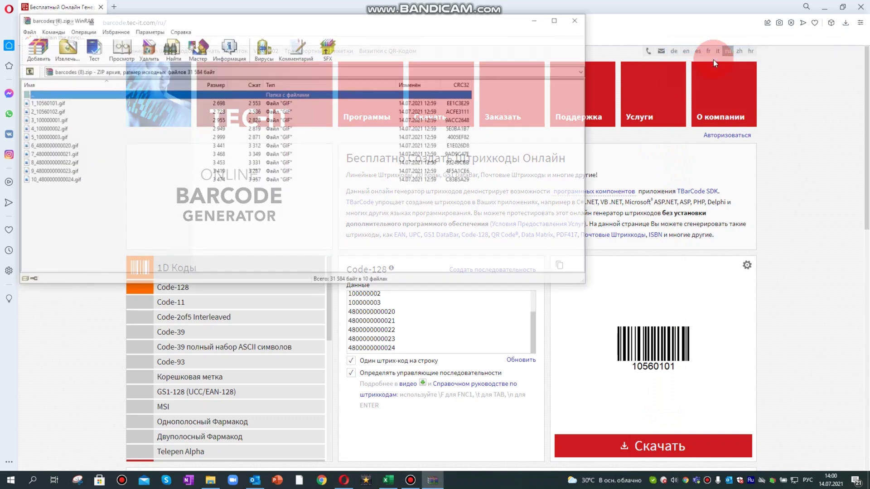
left_click(43, 103)
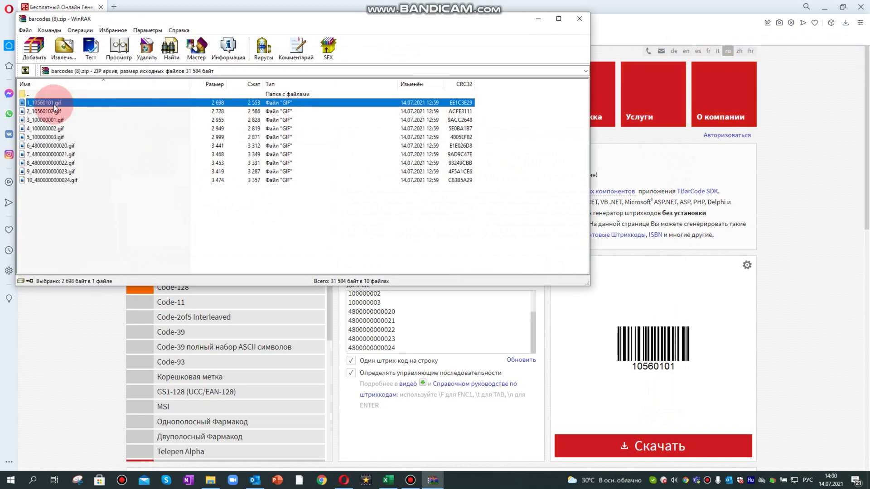
left_click(59, 179, "shift")
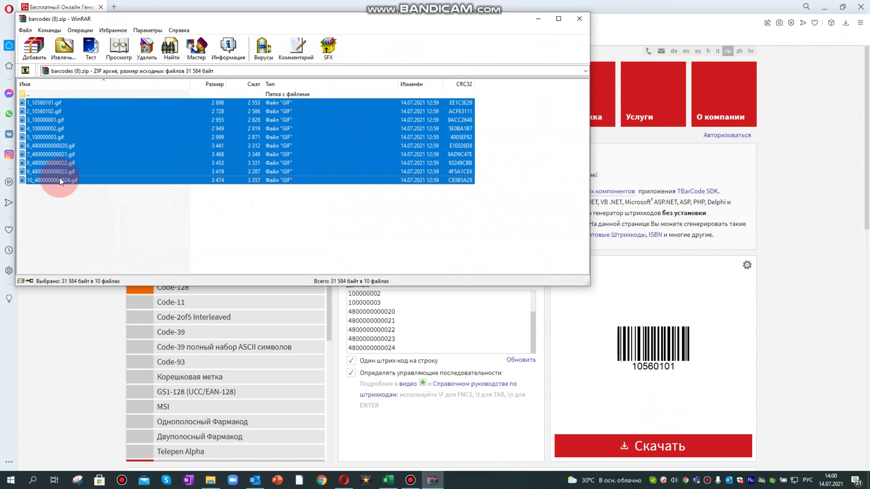
left_click(65, 52)
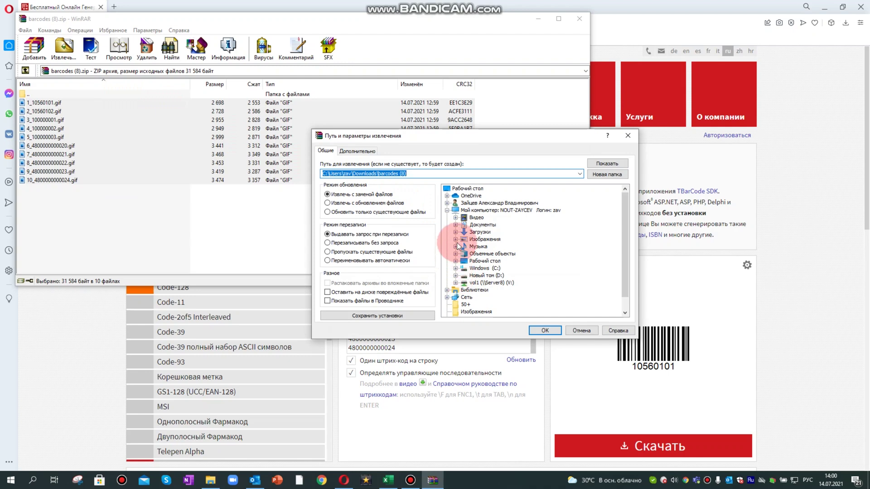
left_click(467, 261)
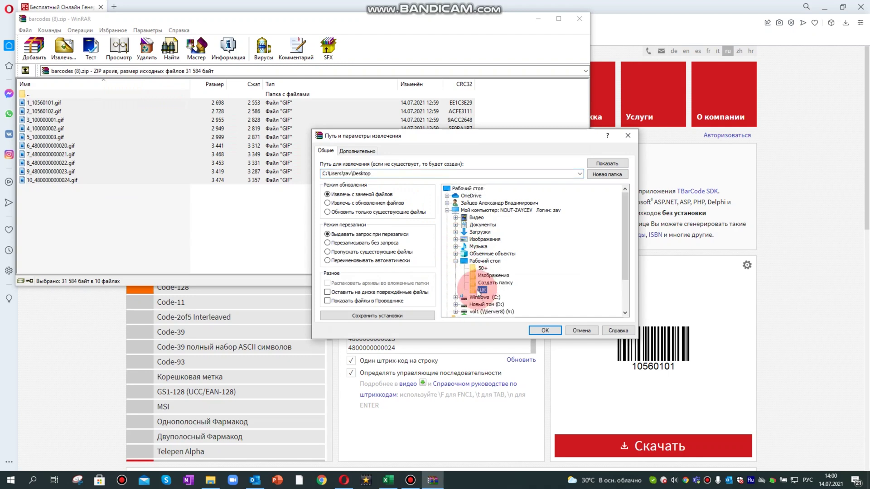
left_click(548, 331)
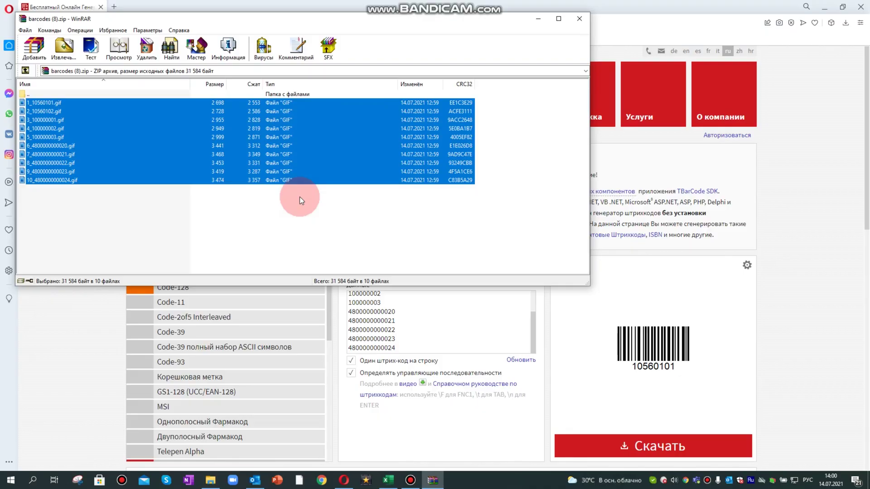
left_click(211, 482)
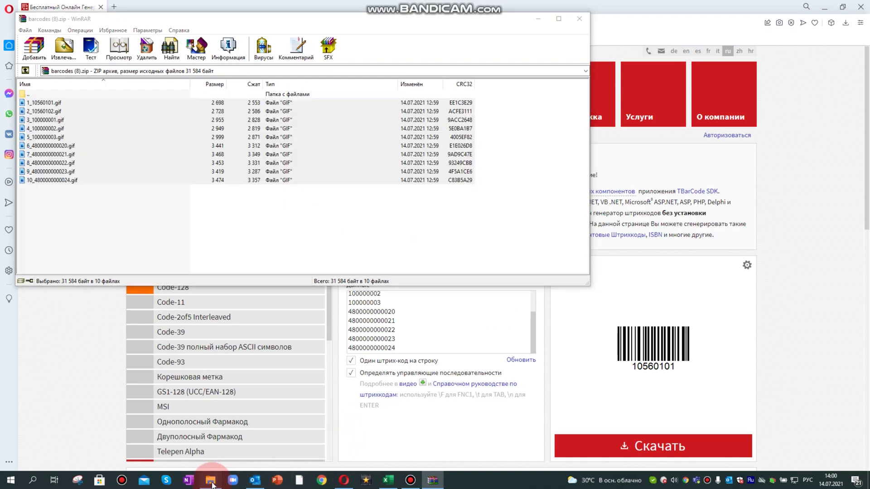
left_click(390, 483)
left_click(249, 346)
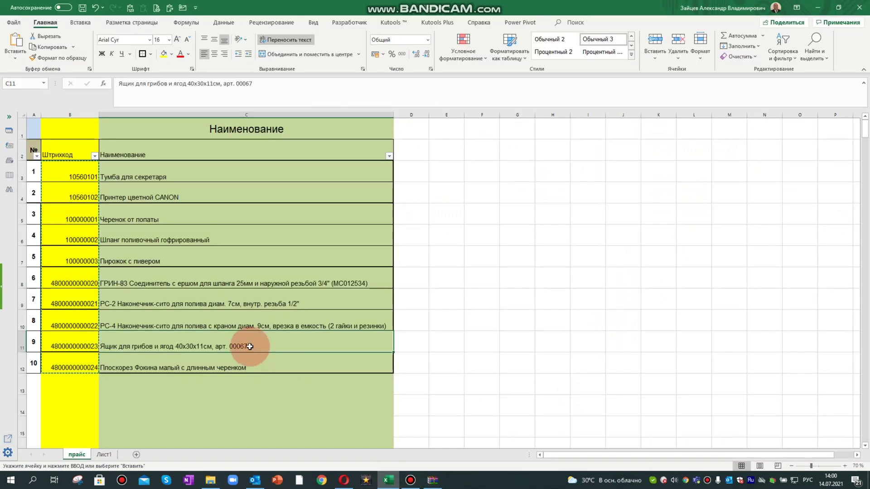
- Insert all ten barcode pictures from the ШК folder via Insert > Pictures > This Device
key("Escape")
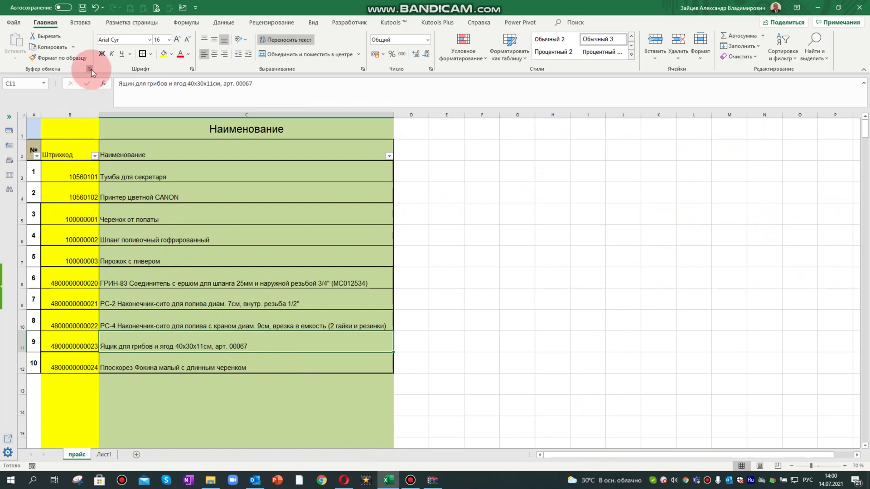
left_click(80, 23)
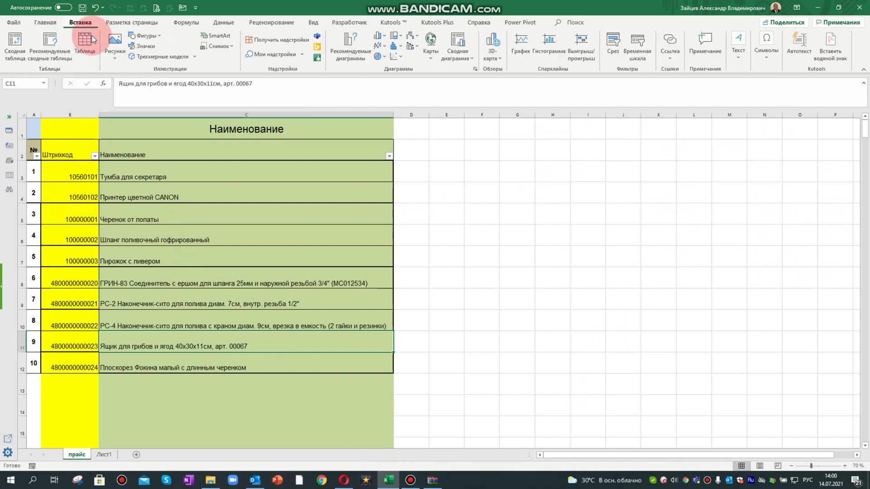
left_click(113, 49)
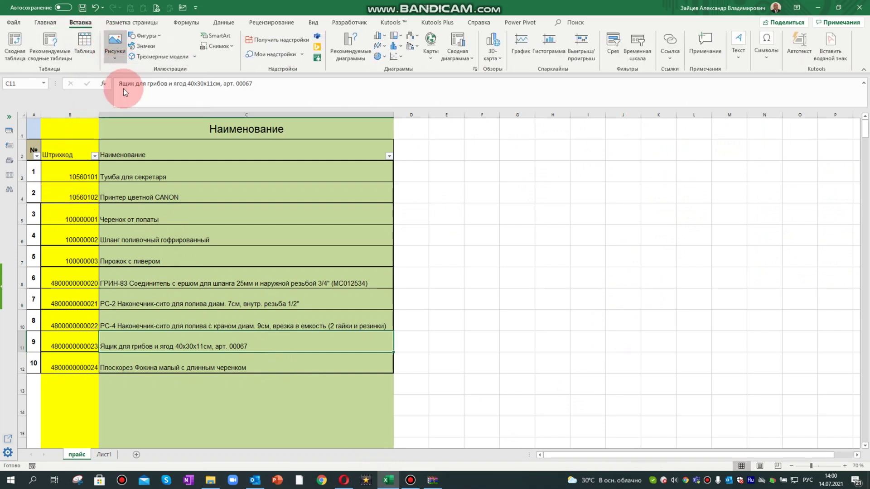
left_click(124, 87)
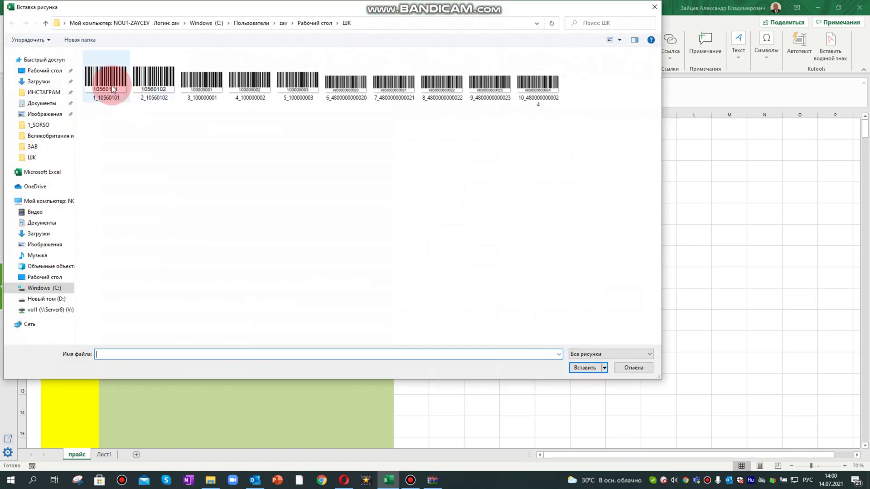
left_click(112, 86)
left_click(543, 96, "shift")
left_click(589, 368)
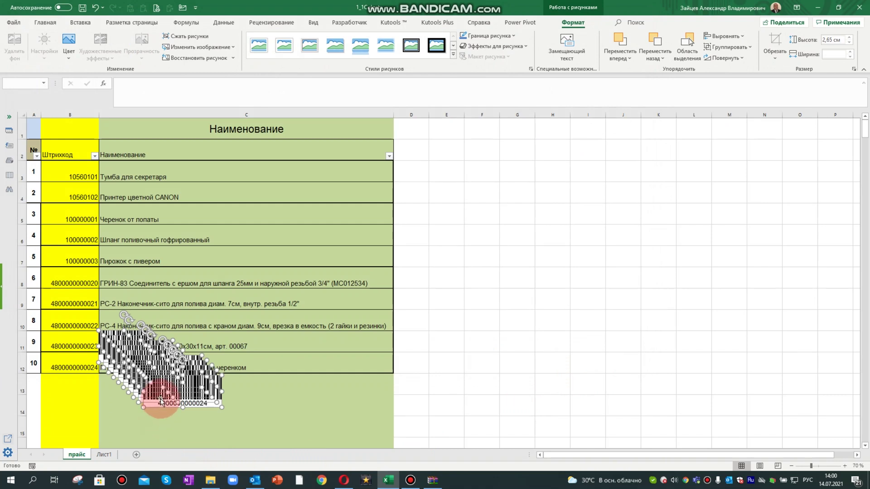
- Move the barcode stack to column D, enlarge it to 3.17 cm, and heighten all rows
left_click_drag(164, 393, 428, 242)
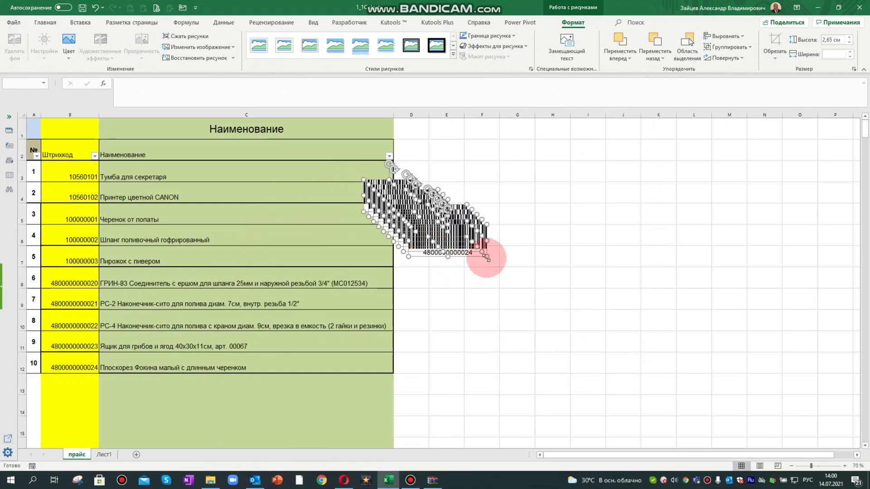
left_click_drag(486, 257, 501, 263)
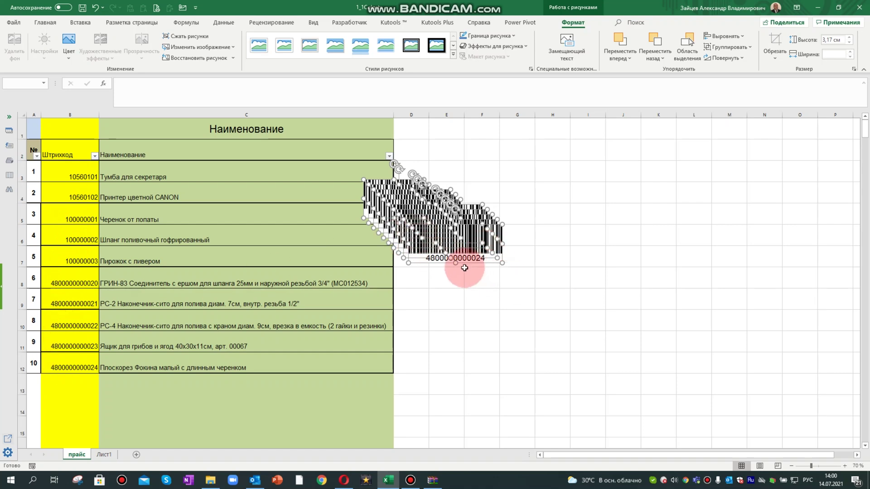
left_click(448, 262)
key("ctrl+z")
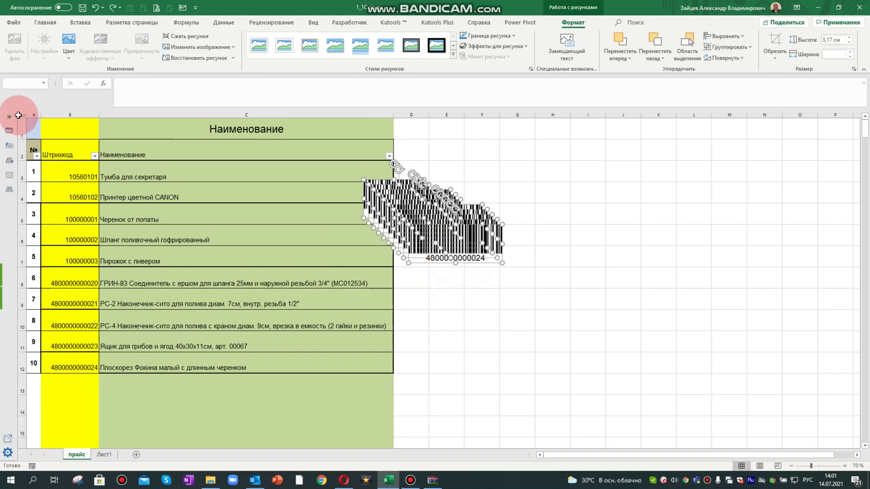
left_click(18, 116)
left_click_drag(23, 180, 18, 191)
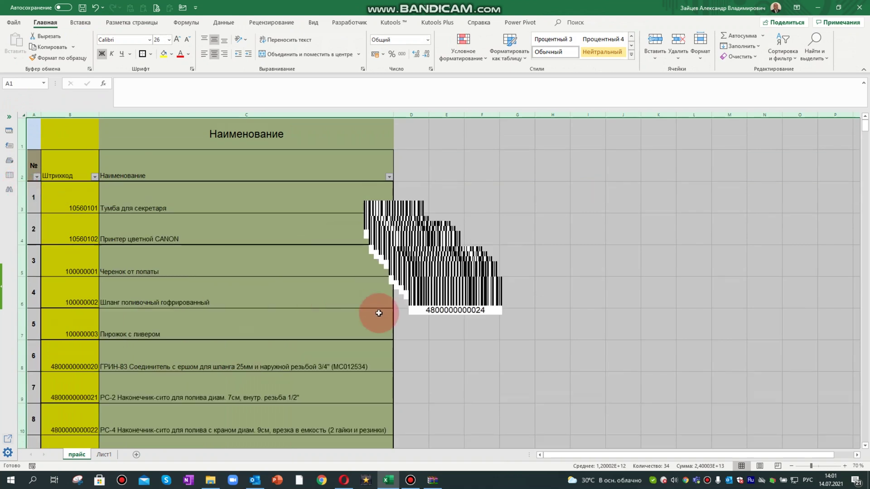
- Select all the barcode pictures and shrink them together
left_click(465, 310)
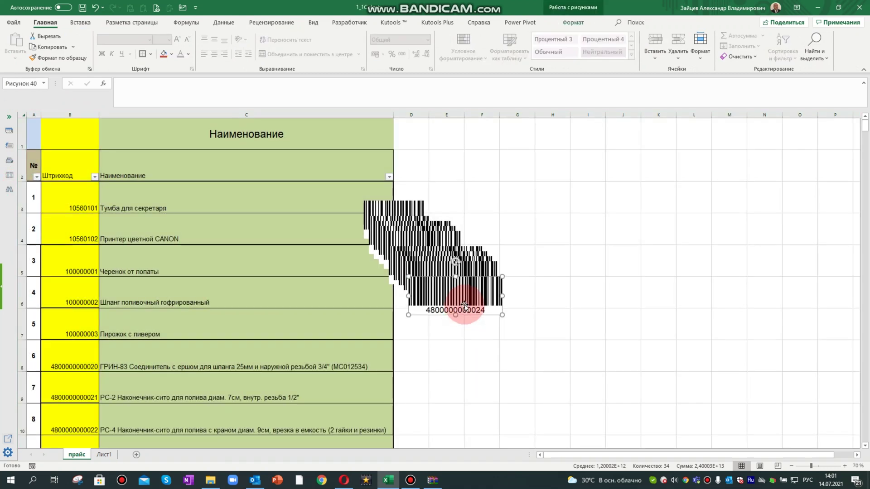
key("ctrl+a")
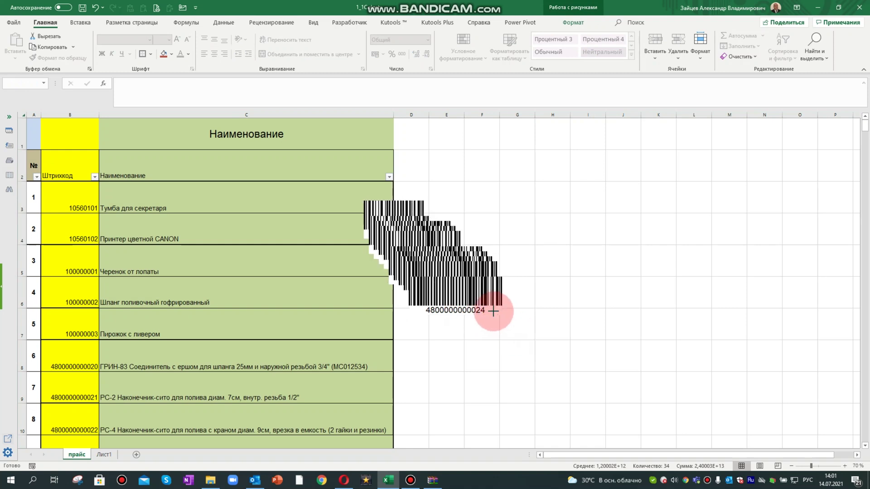
left_click_drag(502, 316, 453, 293)
left_click(525, 301)
- Place barcodes 10560101 through 100000003 in cells B3 to B7
mouse_move(393, 203)
left_mouse_down()
mouse_move(10, 207)
mouse_move(68, 195)
left_mouse_up()
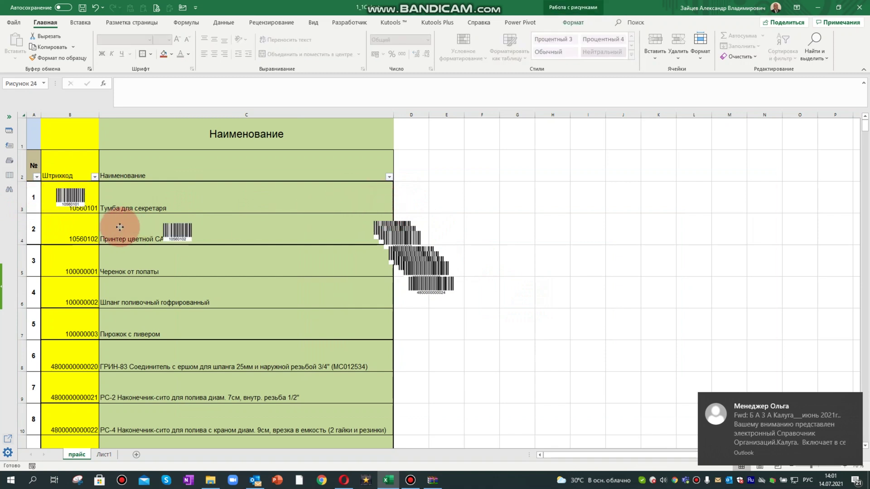
left_click_drag(384, 219, 75, 223)
left_click(391, 224)
left_click_drag(387, 221, 74, 259)
left_click_drag(397, 227, 73, 284)
left_click(411, 250)
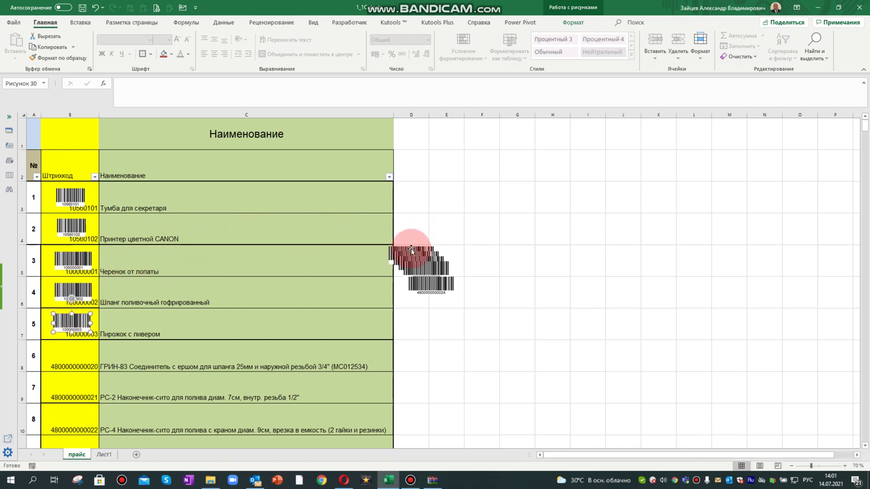
left_click_drag(411, 250, 73, 348)
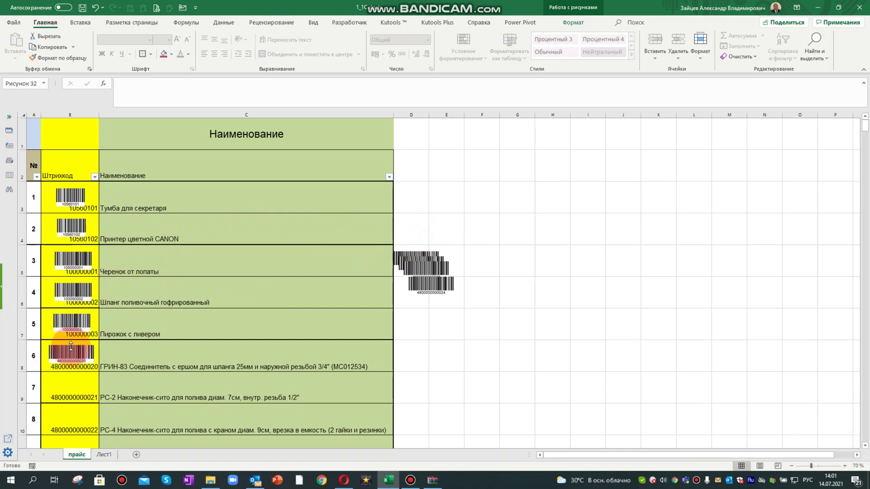
left_click_drag(421, 254, 73, 381)
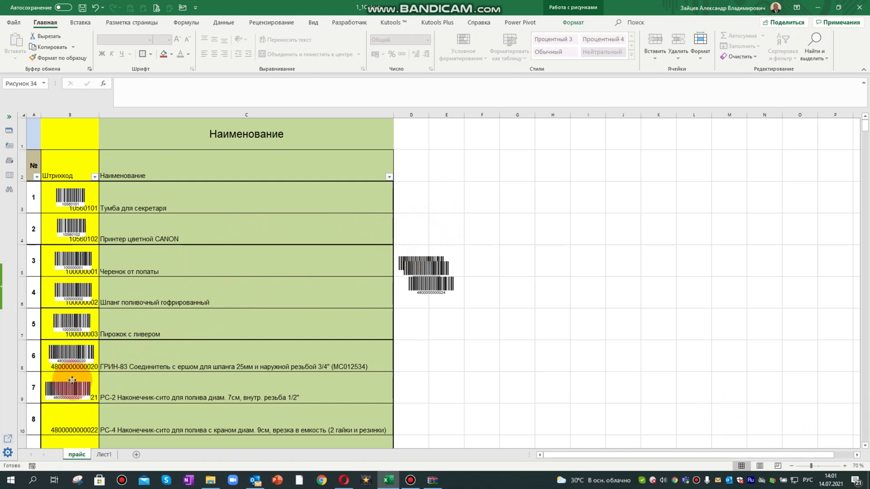
scroll(391, 227, "down", 1)
left_click_drag(430, 188, 67, 390)
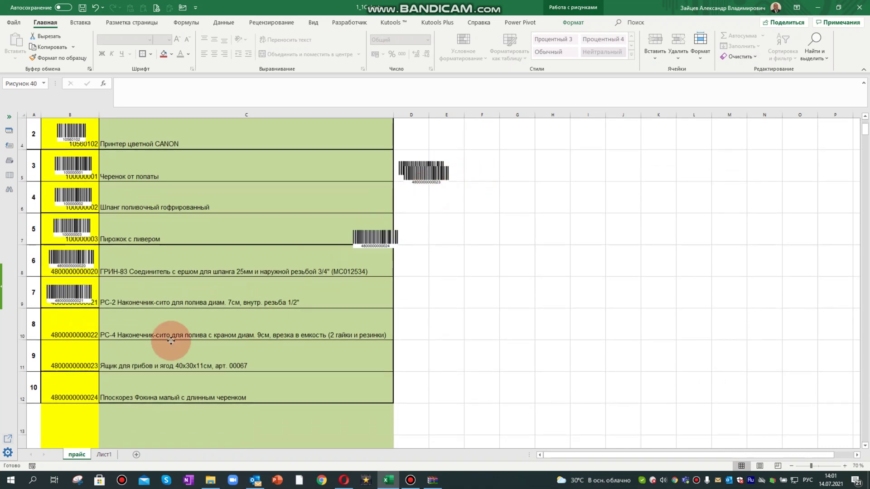
left_click_drag(428, 171, 72, 351)
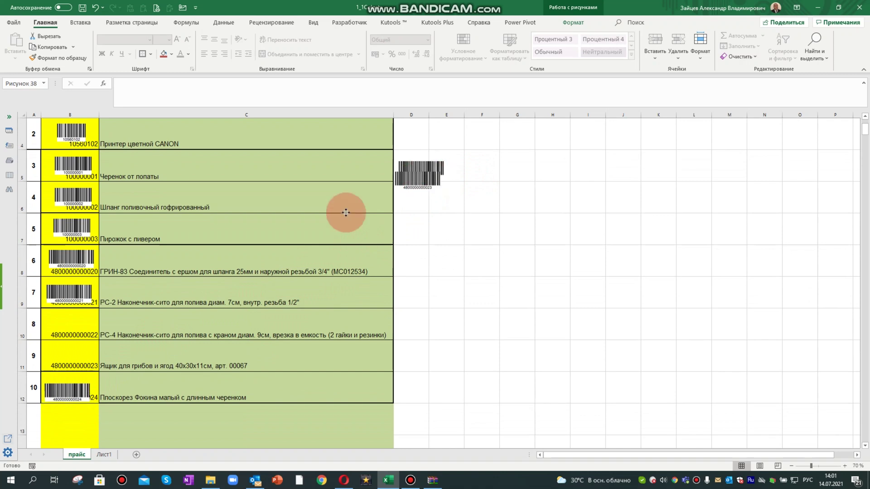
left_click_drag(421, 169, 66, 324)
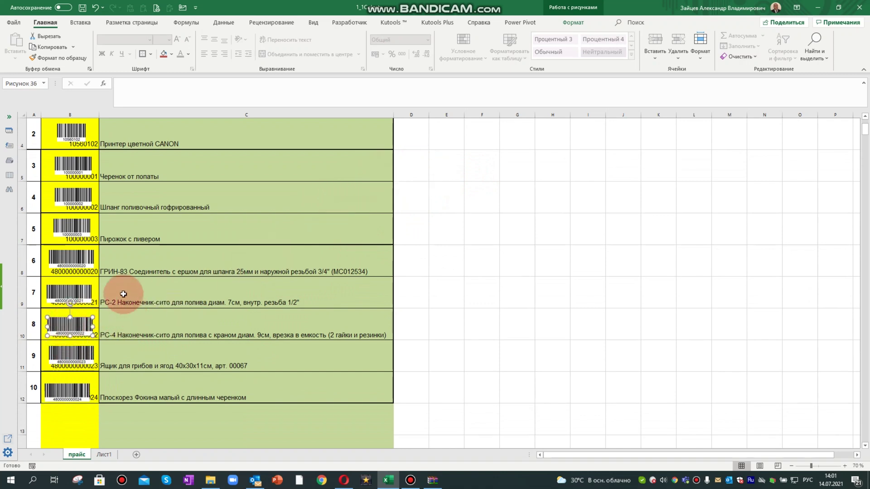
- Delete the barcode numbers from B3 down the Штрихкод column
scroll(119, 291, "up", 2, "ctrl")
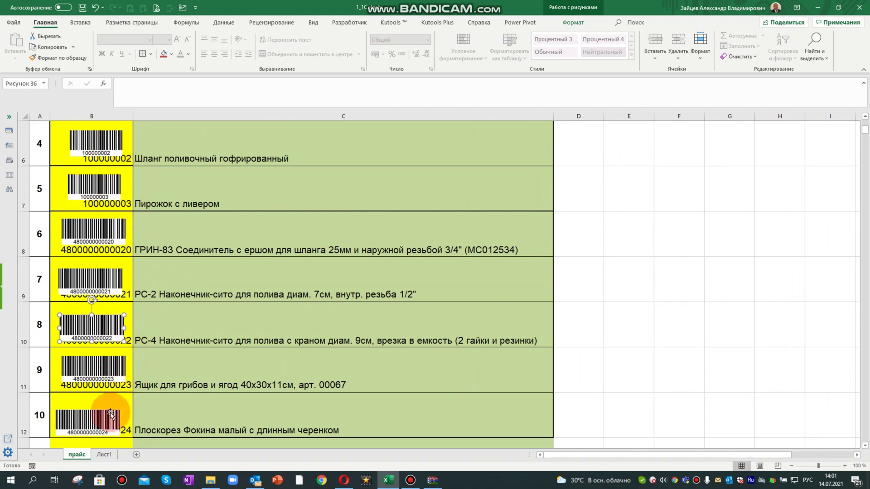
scroll(155, 285, "up", 2)
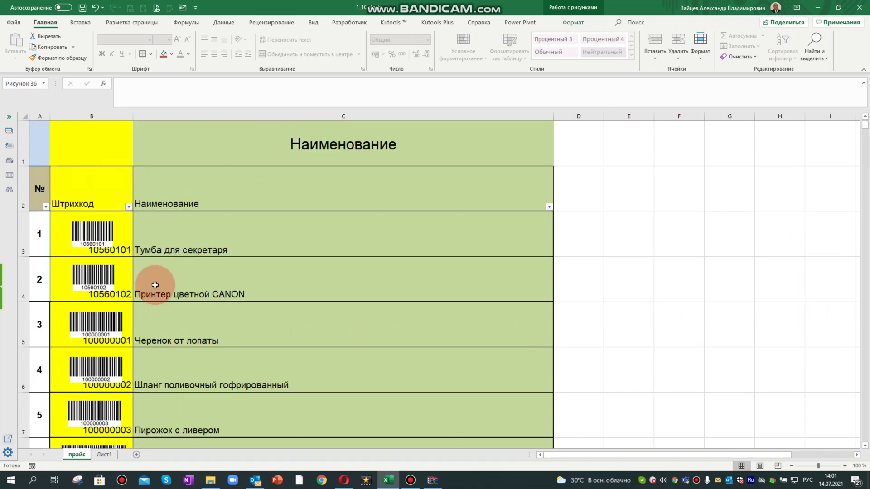
left_click(109, 116)
left_click(125, 226)
key("ctrl+shift+Down")
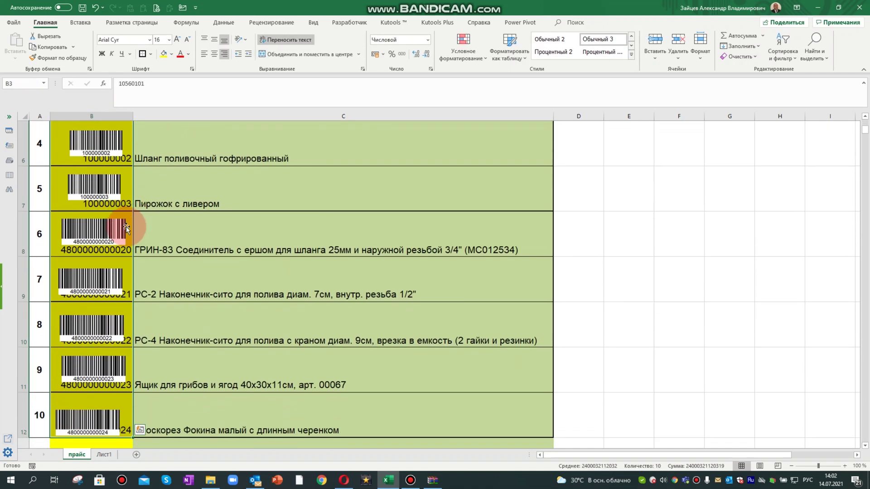
key("Delete")
- Deselect the cleared cells and open the sheet's print preview
scroll(126, 227, "up", 2)
left_click(278, 284)
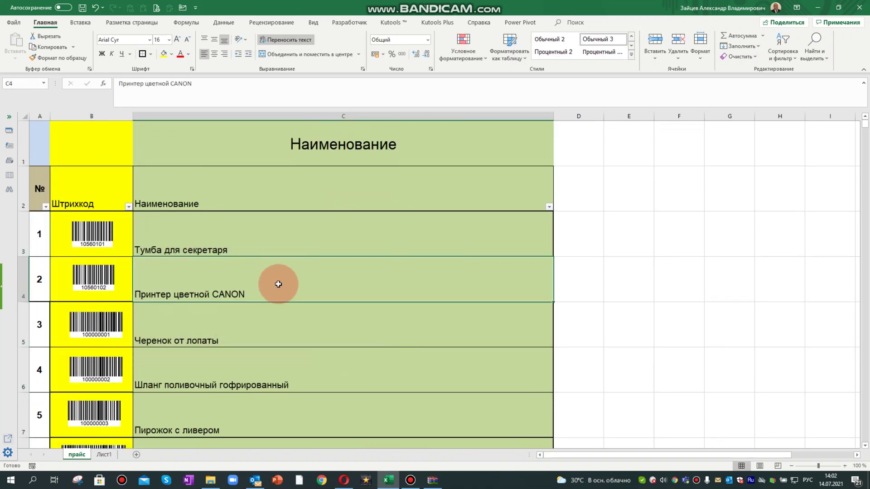
scroll(109, 114, "down", 1)
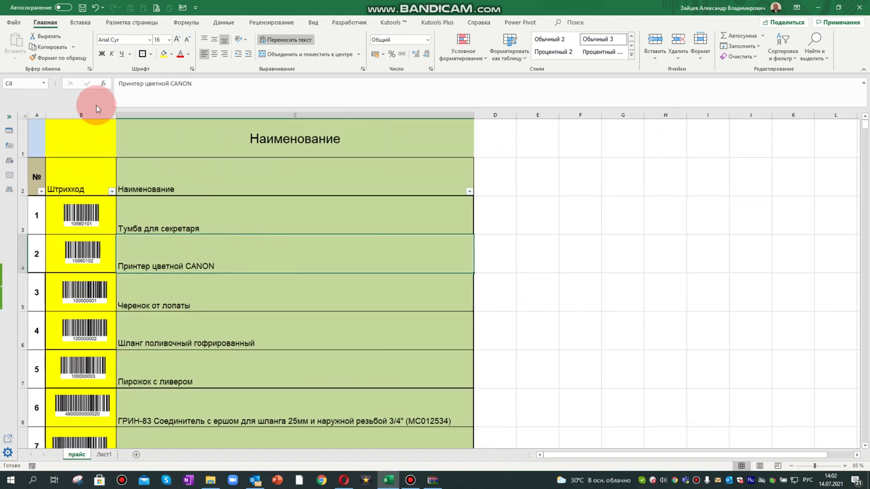
key("ctrl+p")
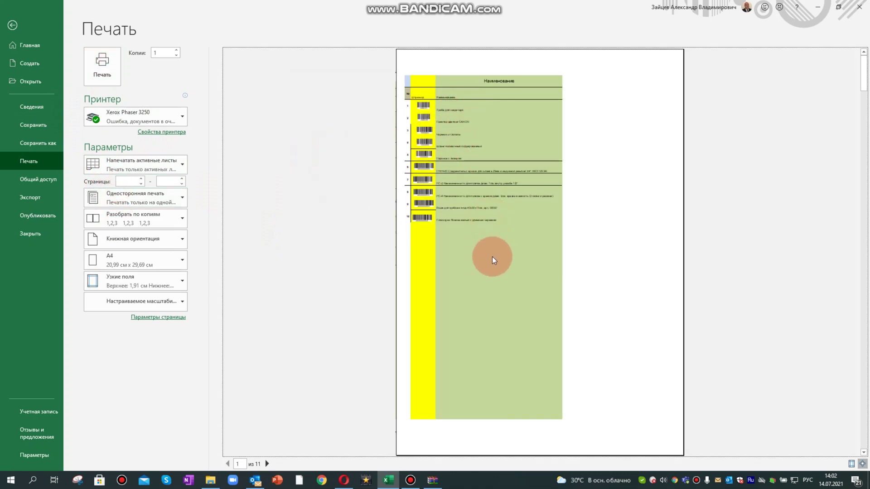
- Leave the print preview and scroll the sheet to check the last items' barcode images
key("Escape")
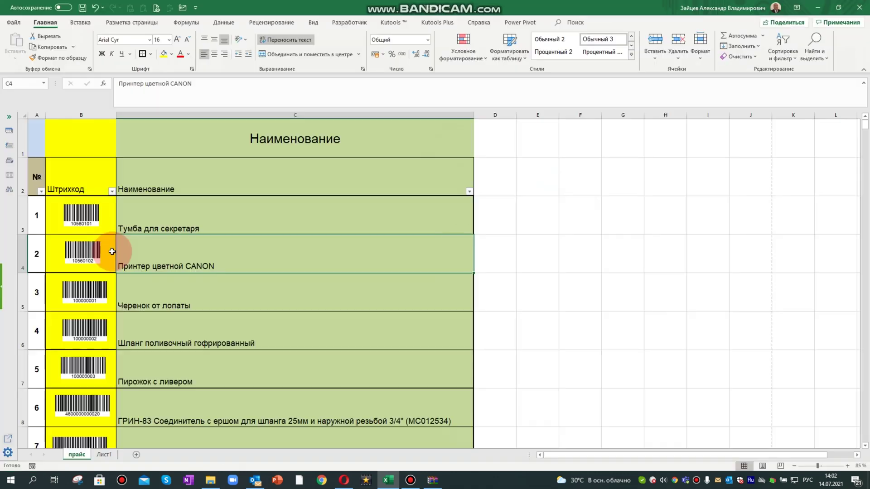
scroll(113, 252, "up", 2, "ctrl")
scroll(125, 293, "down", 2)
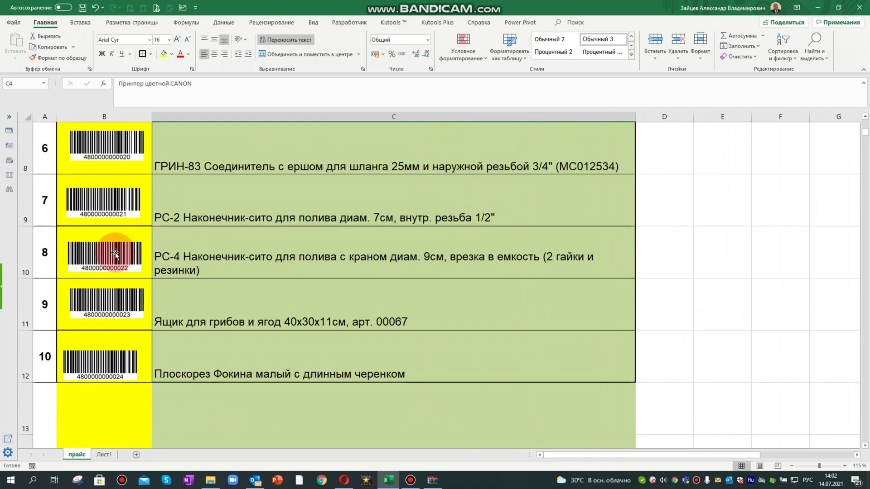